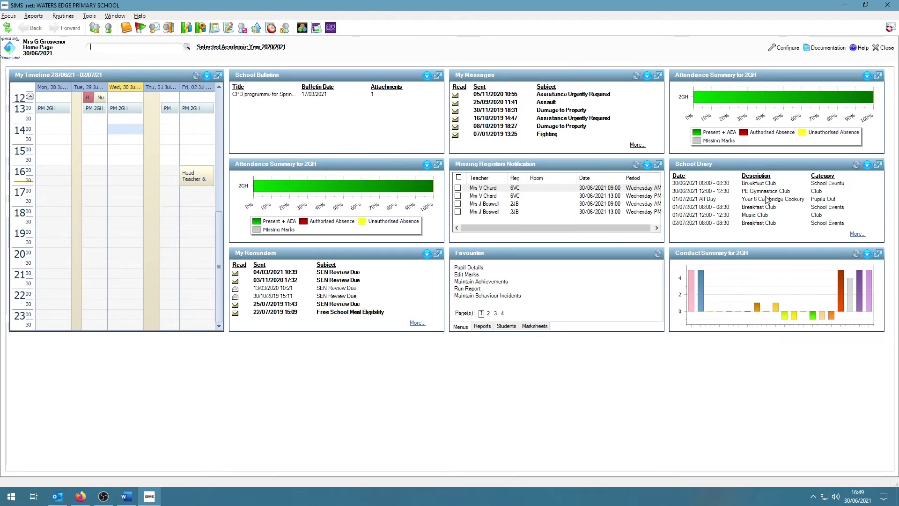
- Open the Next Academic Year Structure for Waters Edge Primary School, effective 02/09/2021
click(9, 16)
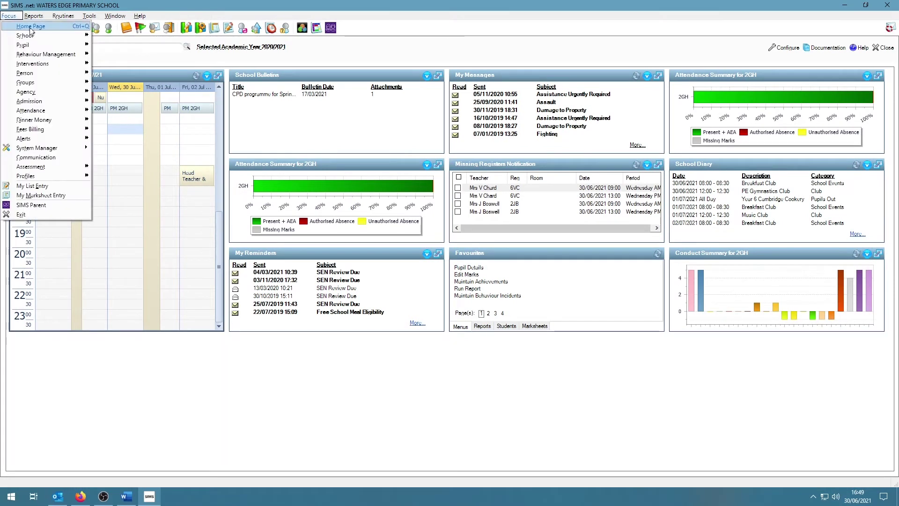
mouse_move(28, 36)
mouse_move(130, 37)
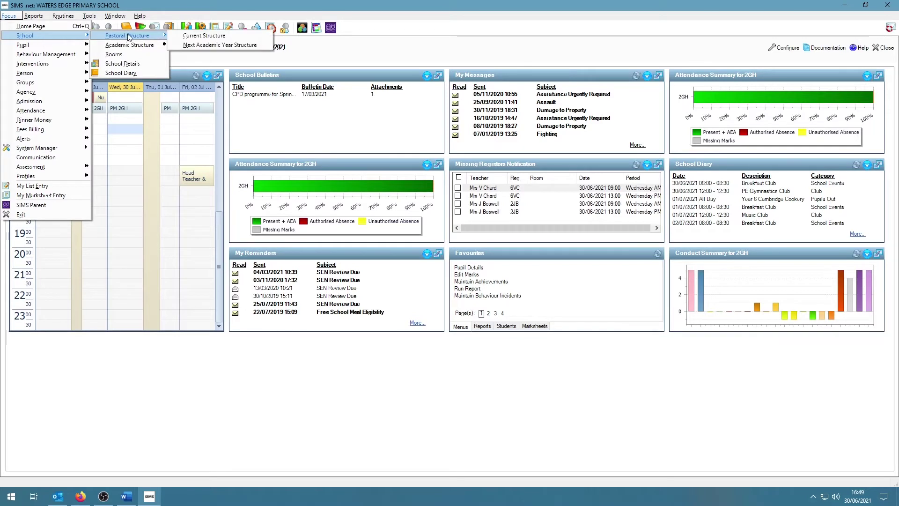
click(257, 46)
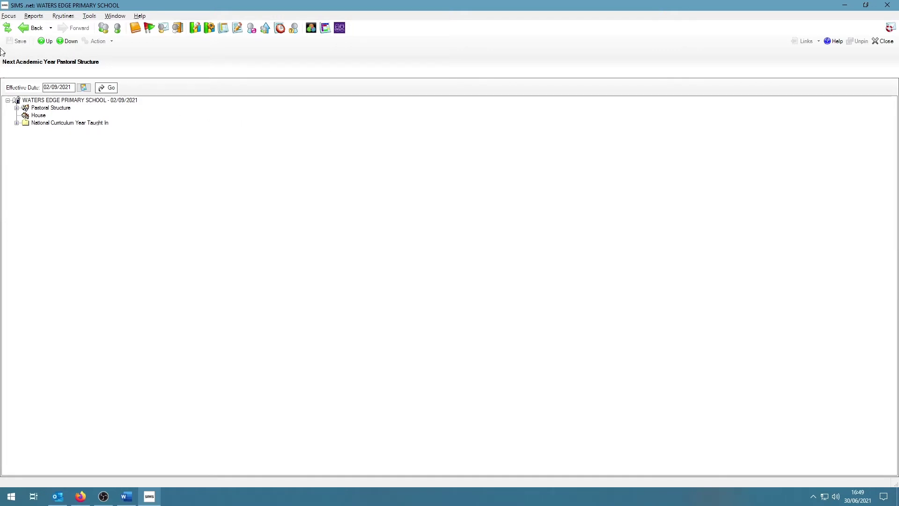
- Expand Pastoral Structure and Year 2 to list registration groups 2JB and 2GH
click(16, 109)
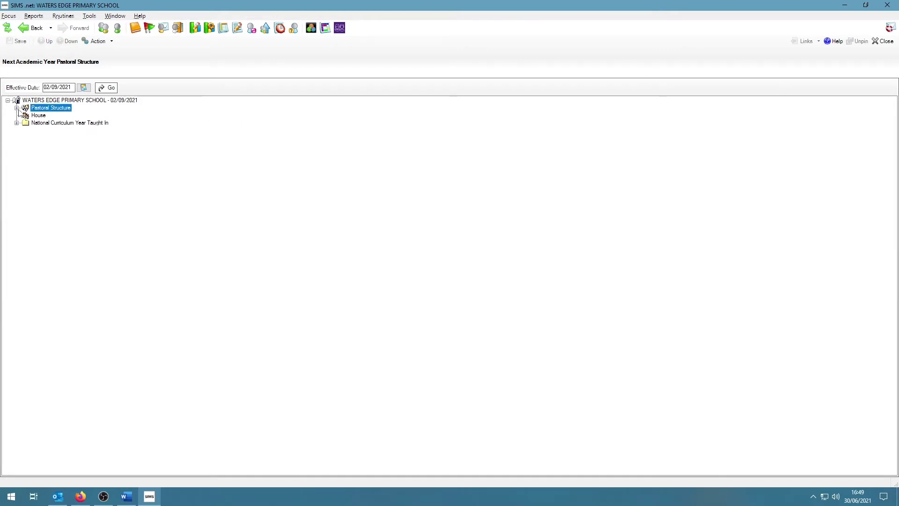
click(16, 108)
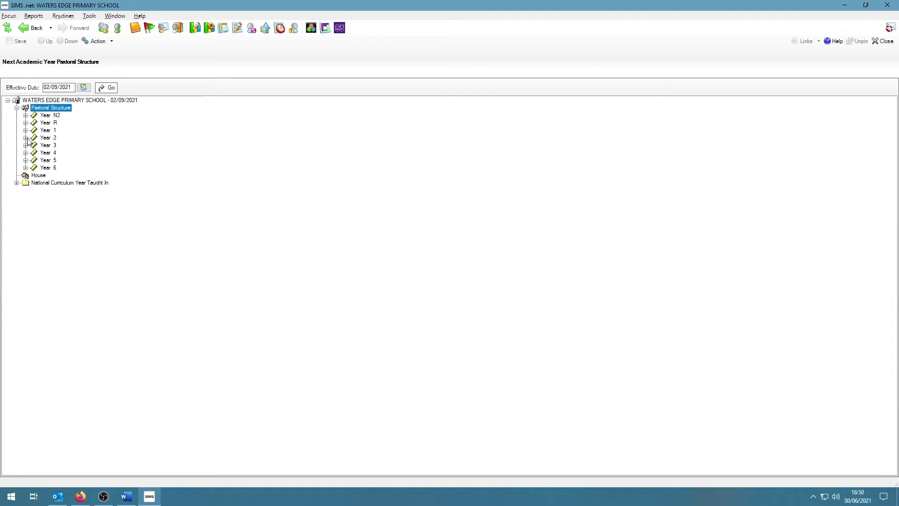
click(26, 139)
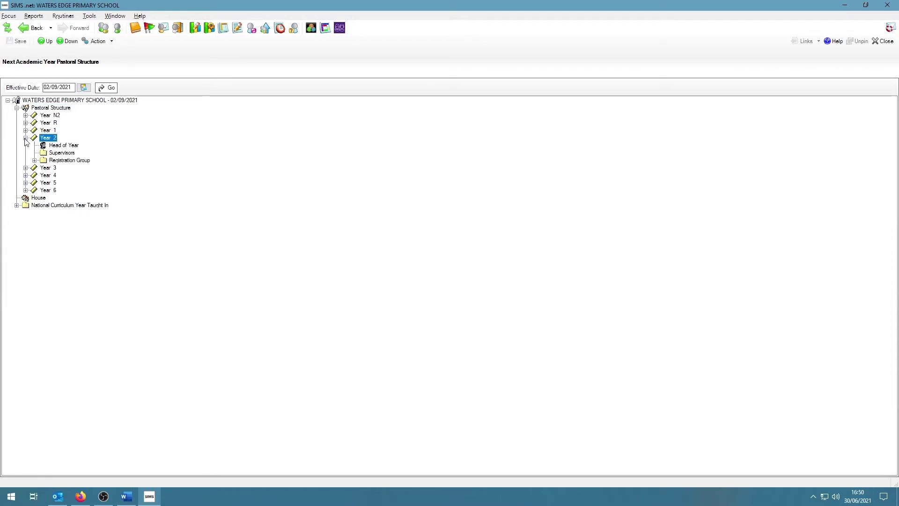
click(35, 161)
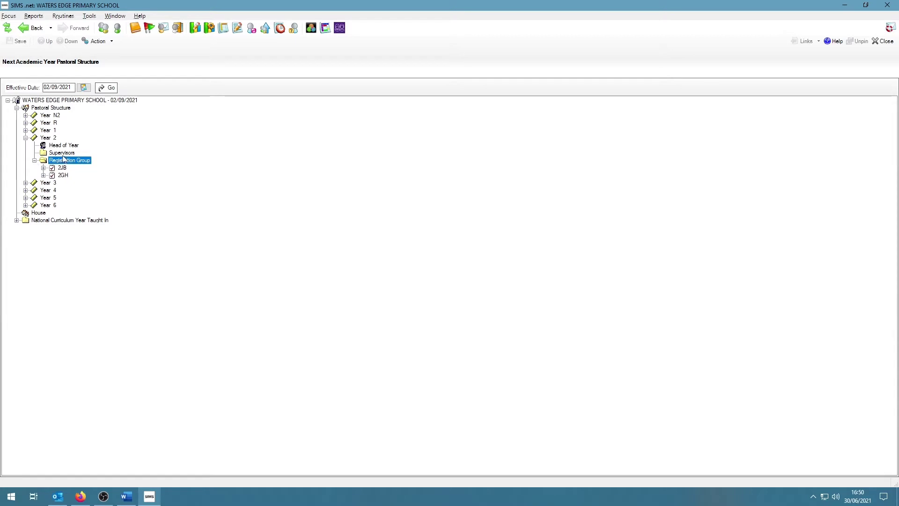
- Remove the 2JB registration group from Year 2, confirming the deletion with Yes
right_click(64, 170)
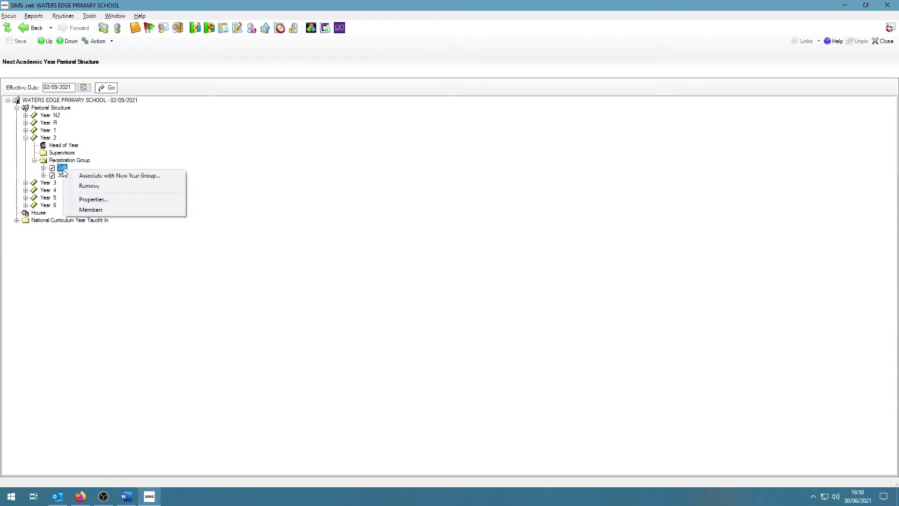
click(98, 186)
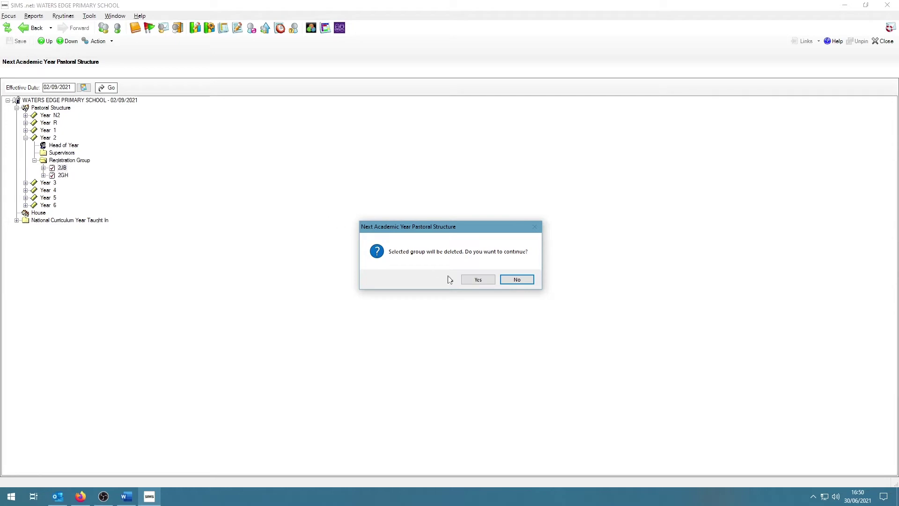
click(477, 280)
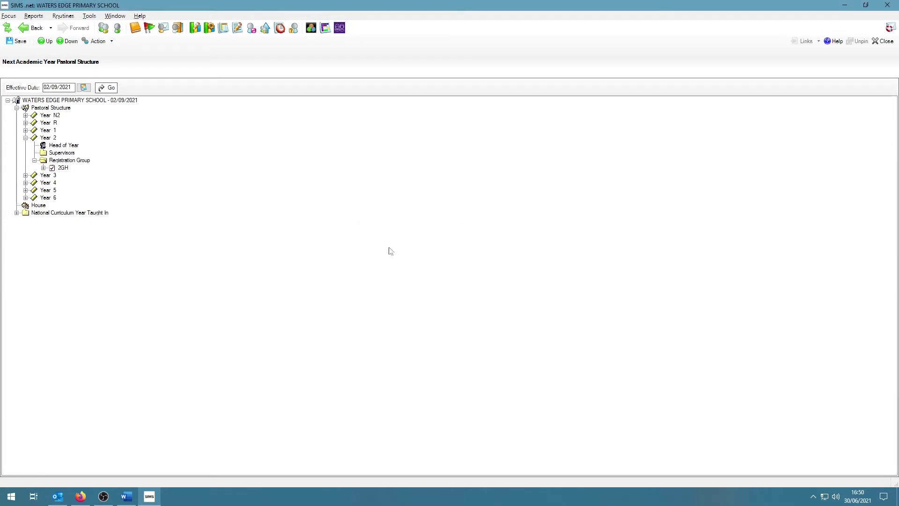
right_click(74, 160)
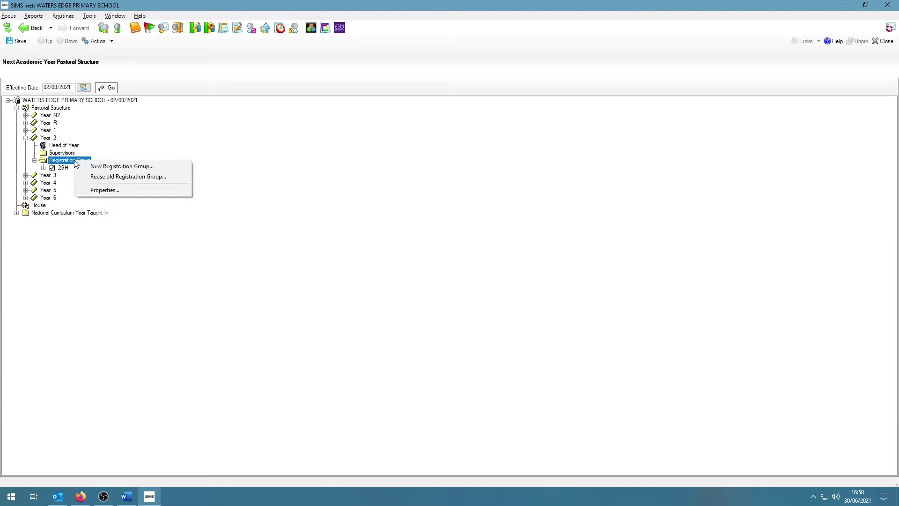
- Create a new Year 2 registration group 2JB and pick its registration tutor from all staff
click(106, 166)
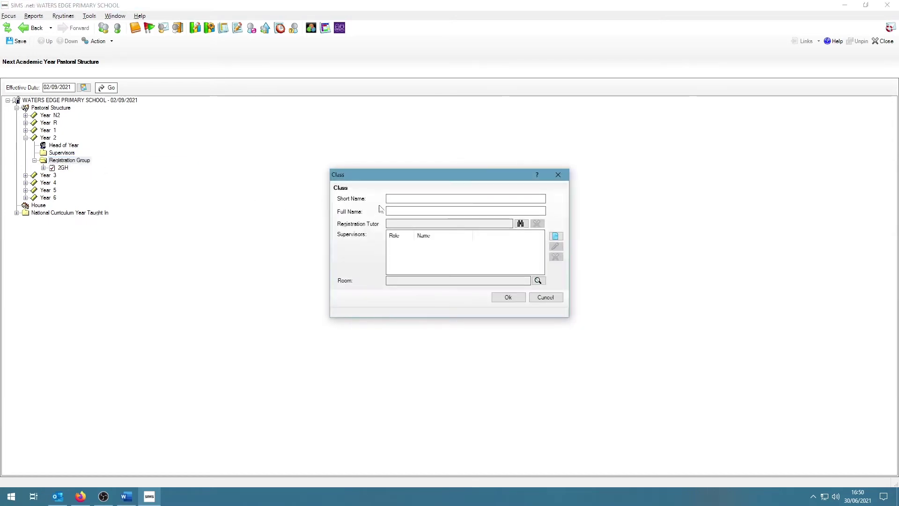
text(2JB)
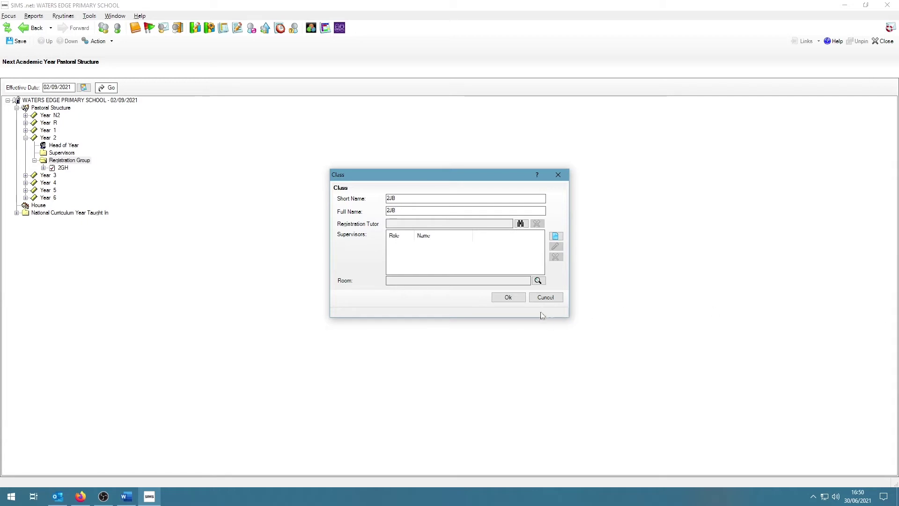
click(520, 224)
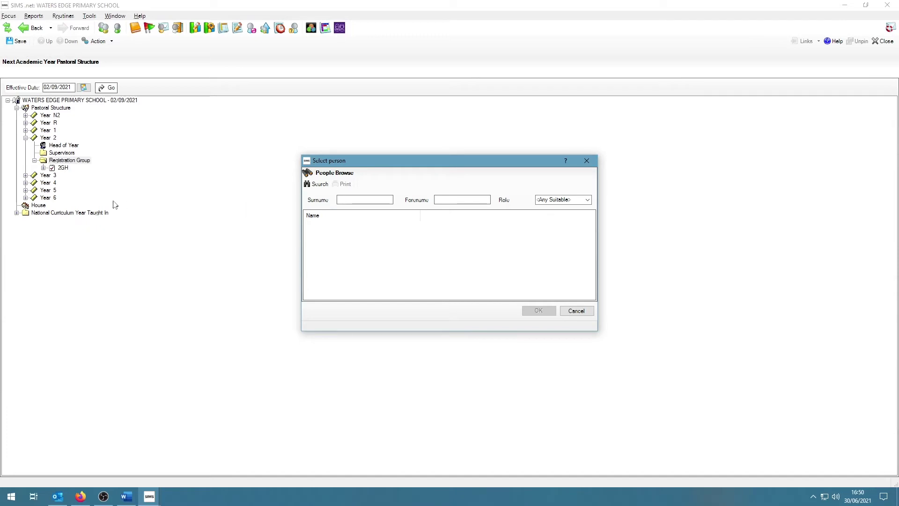
click(317, 184)
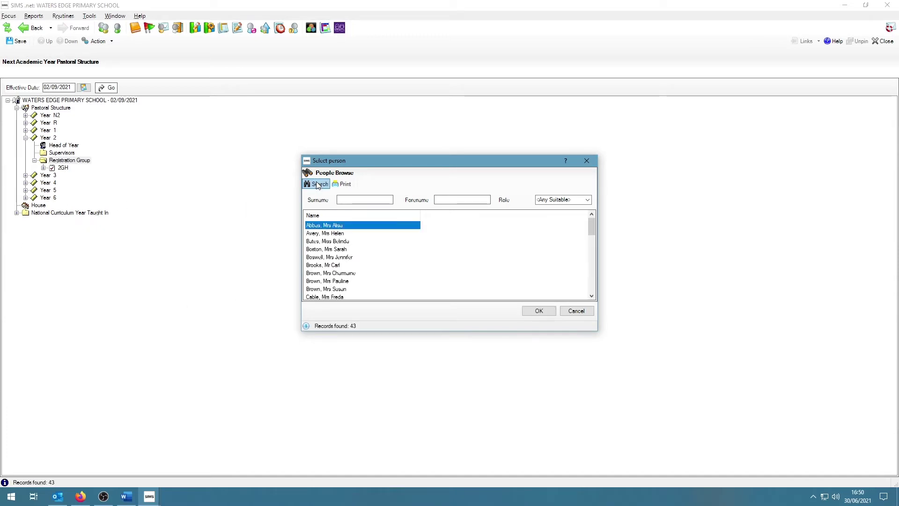
double_click(343, 258)
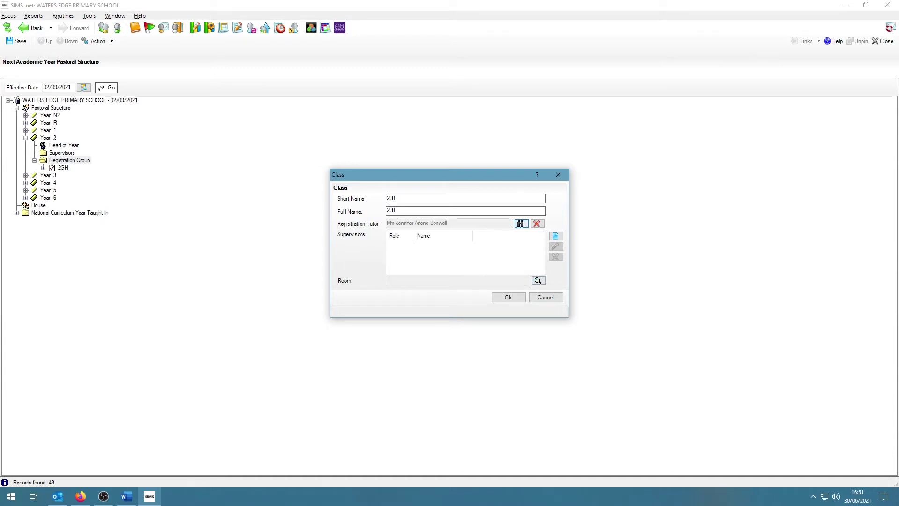
- Save 2JB, agreeing to reuse the existing 2JB group under Year 2
click(512, 298)
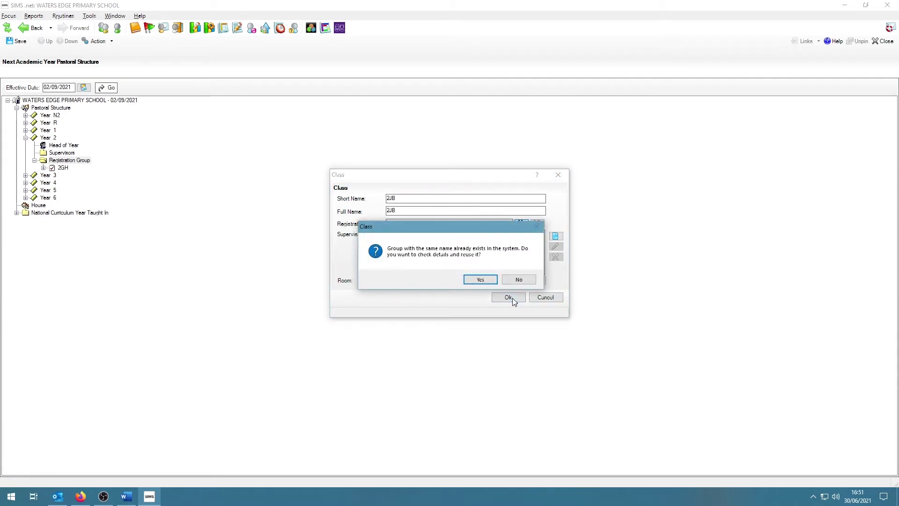
click(483, 282)
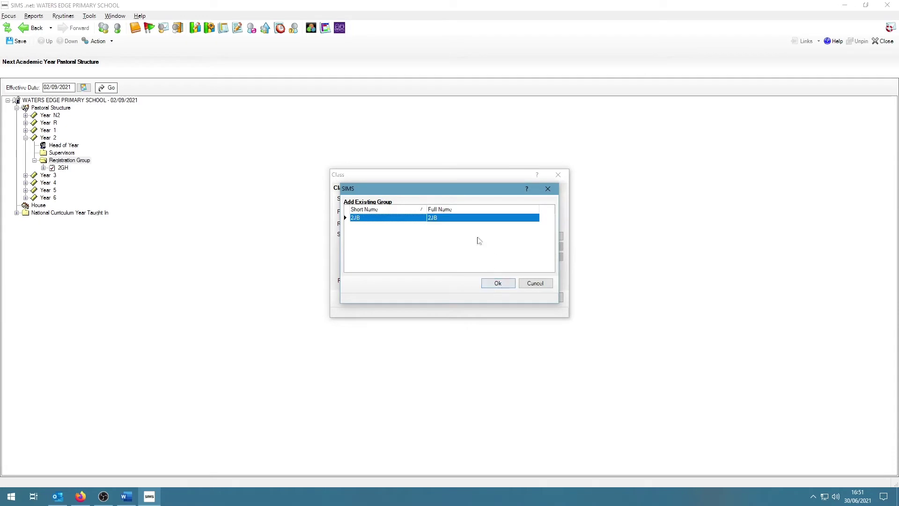
click(500, 283)
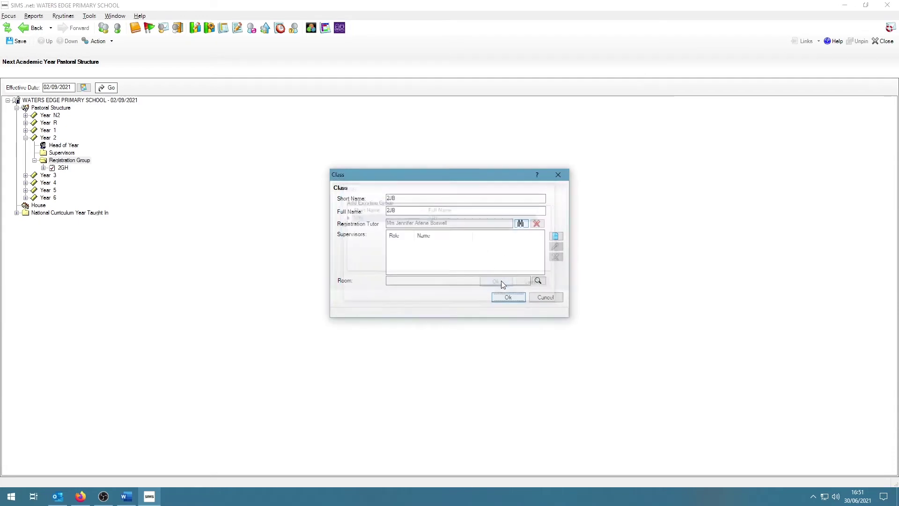
click(514, 303)
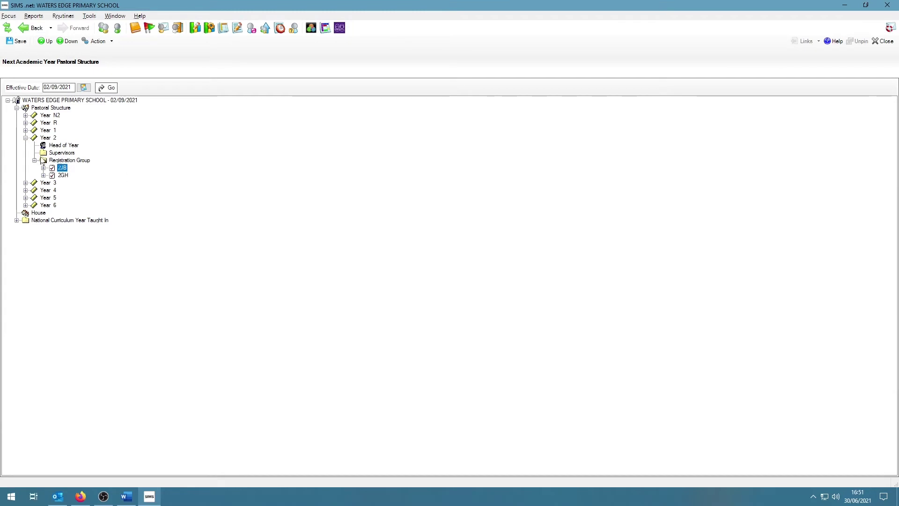
right_click(85, 163)
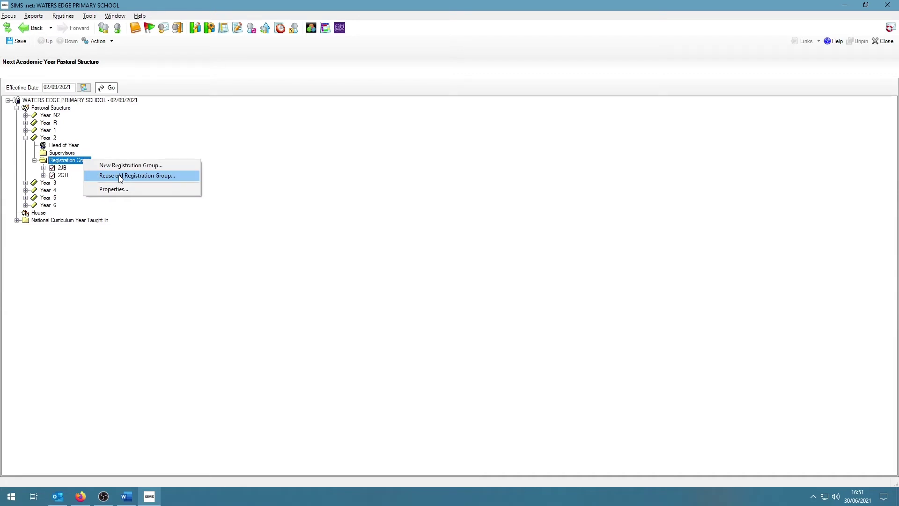
click(345, 182)
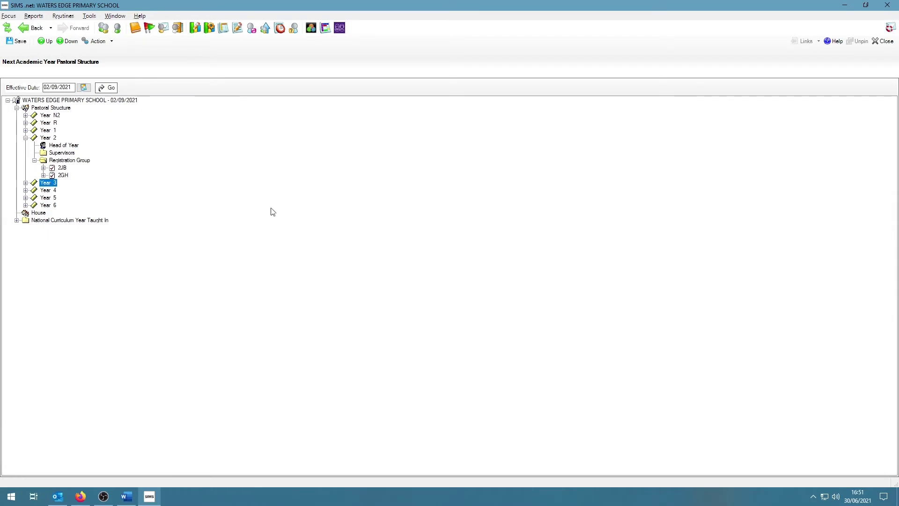
right_click(64, 169)
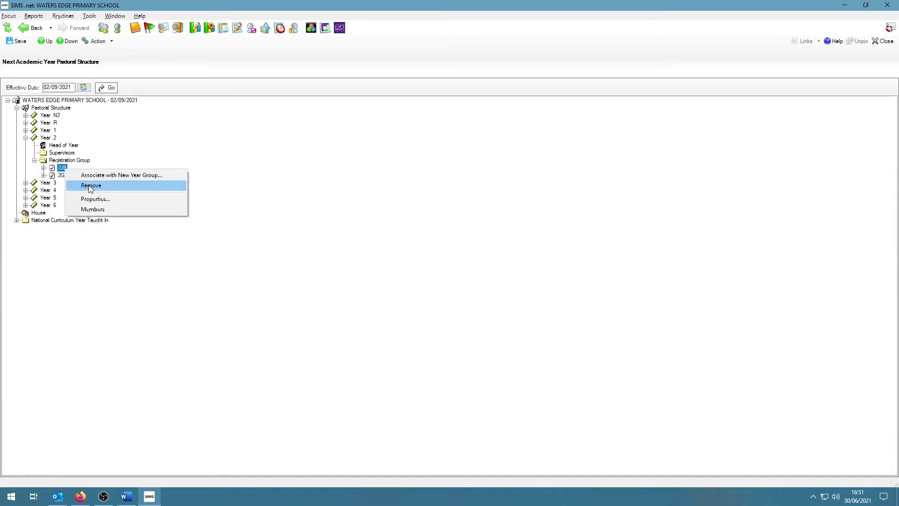
click(97, 199)
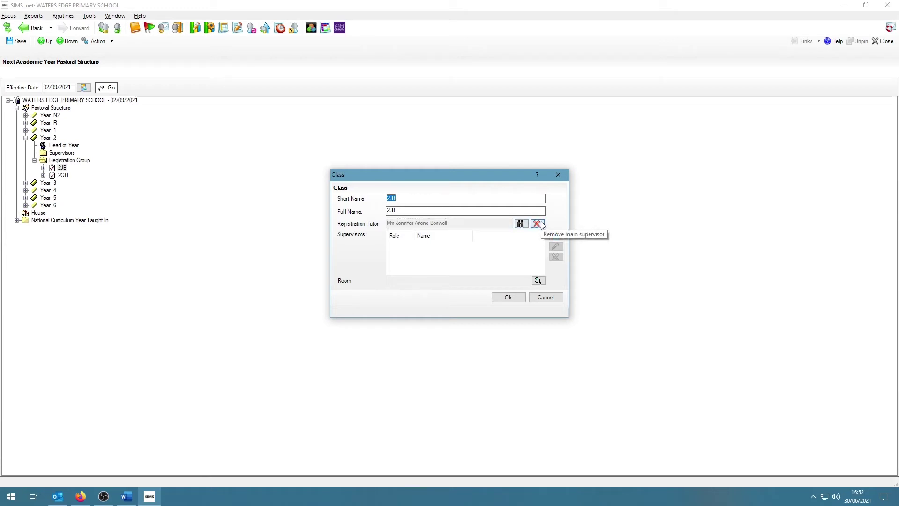
click(547, 298)
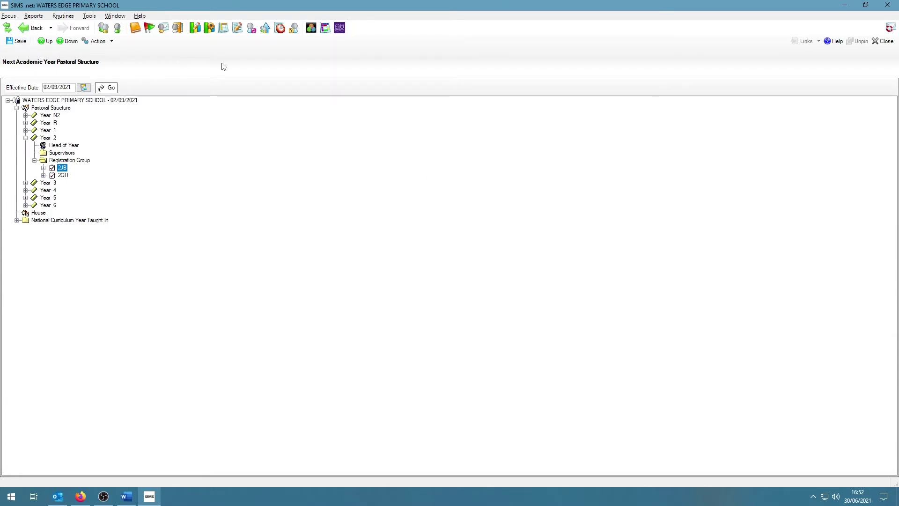
click(878, 41)
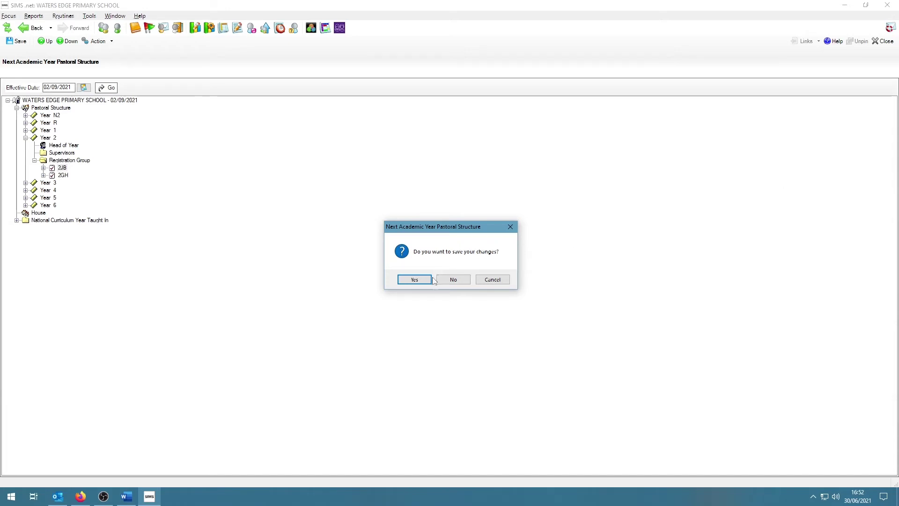
- Answer Yes to save the next-year pastoral structure changes and return home
click(460, 281)
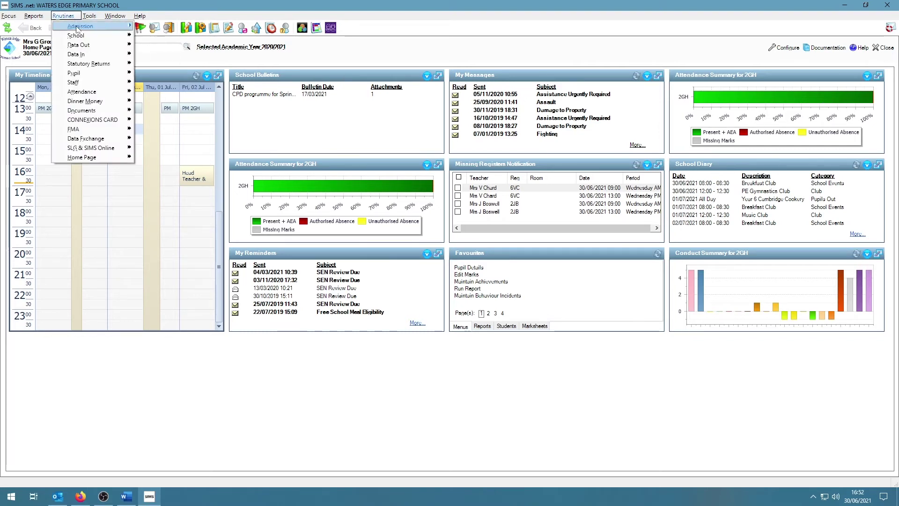
- Start the Promotion routine from Academic Year 2020/2021 and accept the Promotion Data Check
mouse_move(82, 36)
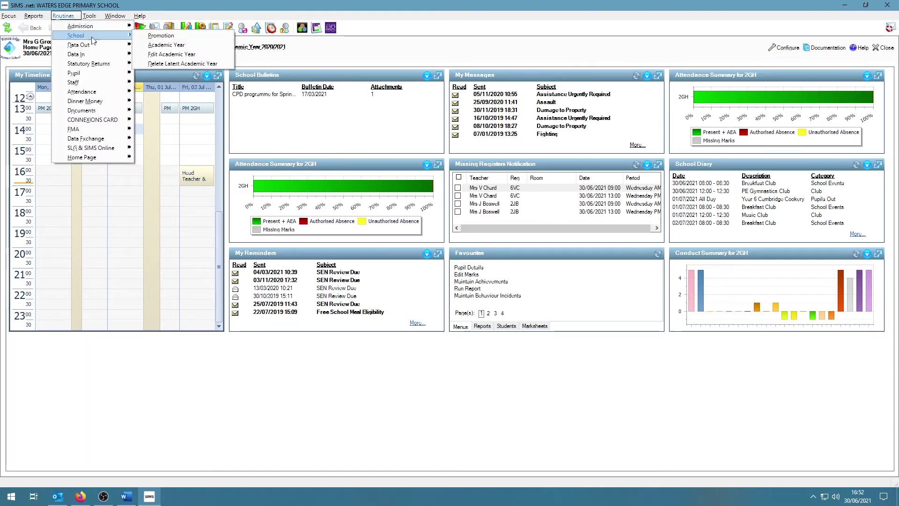
click(161, 35)
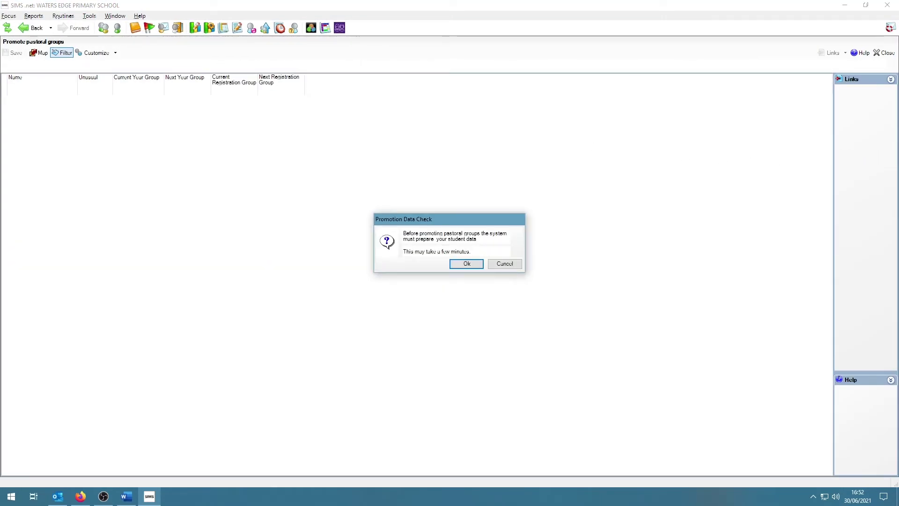
click(467, 265)
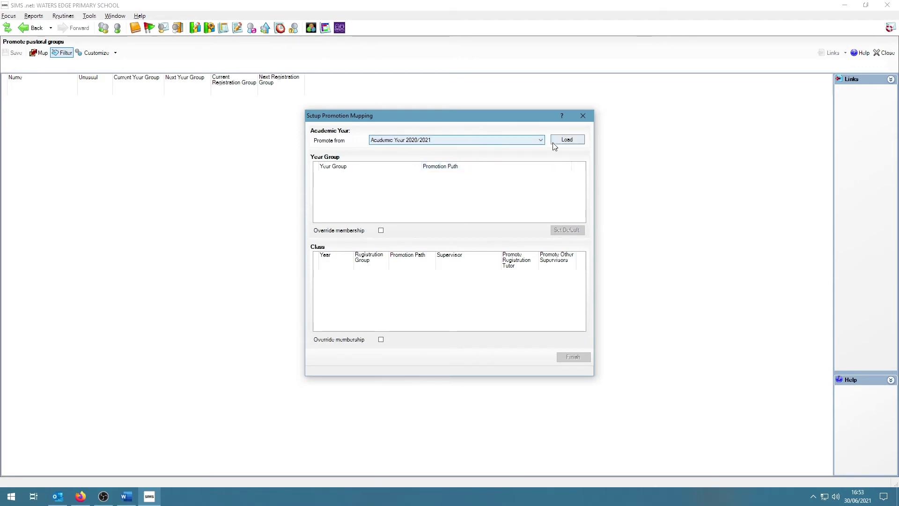
click(567, 140)
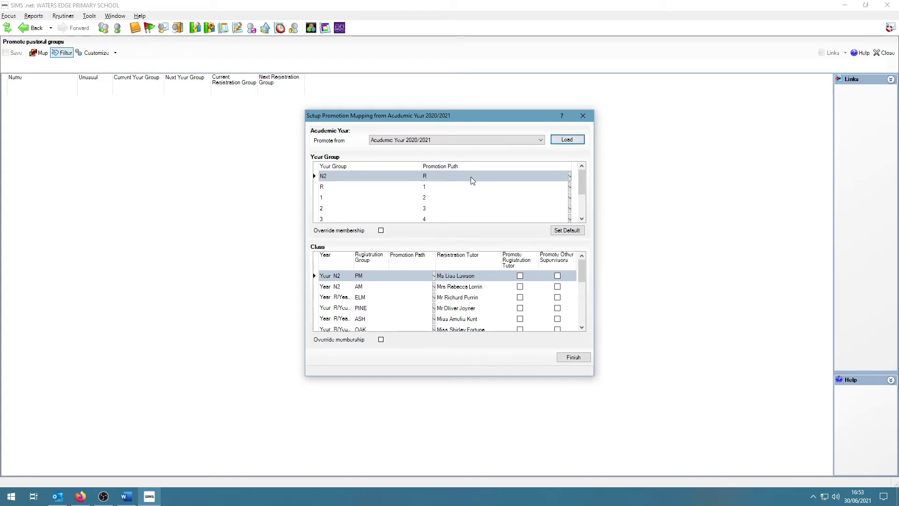
click(446, 189)
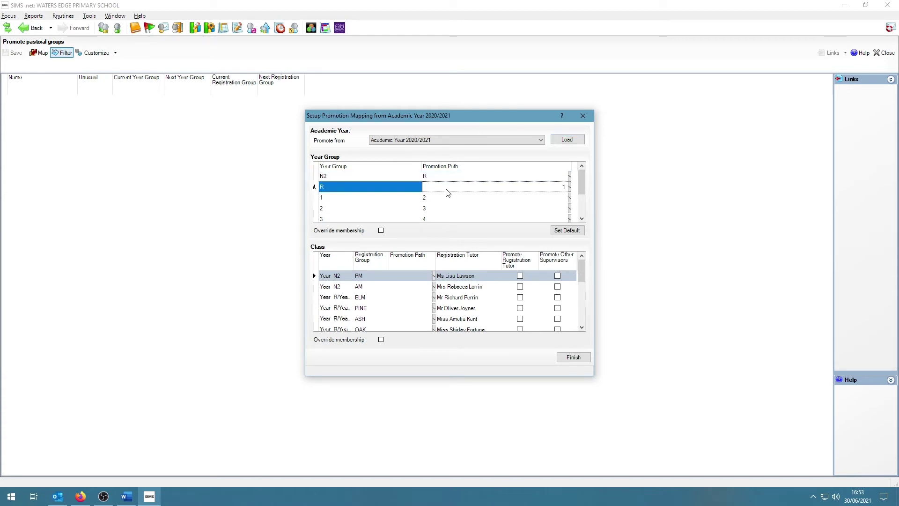
click(448, 193)
click(512, 200)
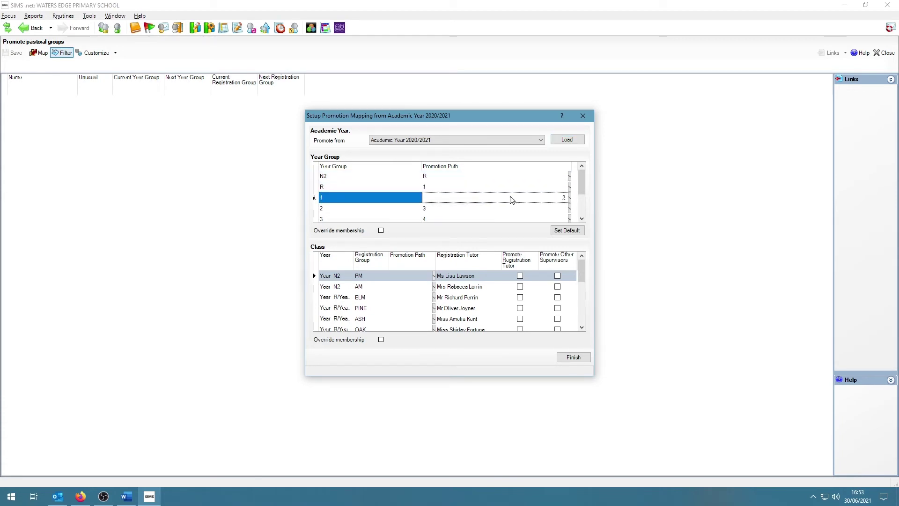
click(512, 199)
click(517, 214)
click(523, 235)
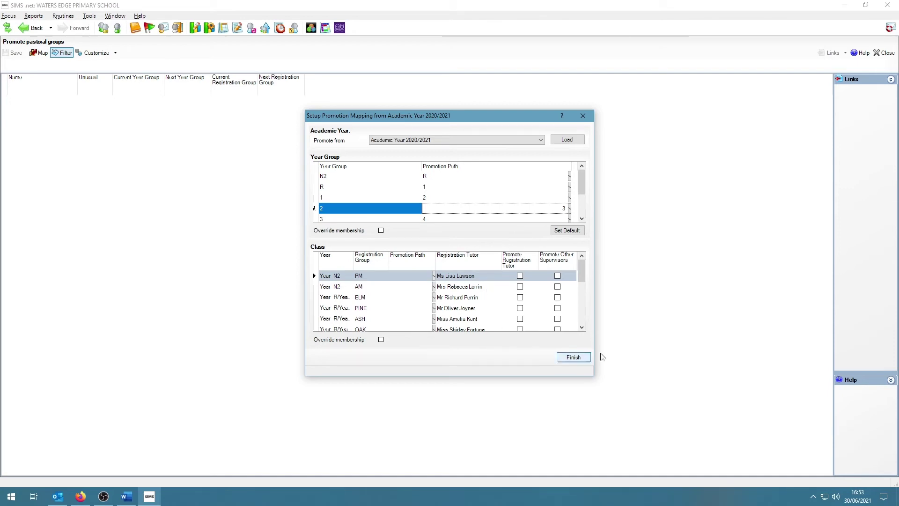
double_click(582, 327)
triple_click(582, 329)
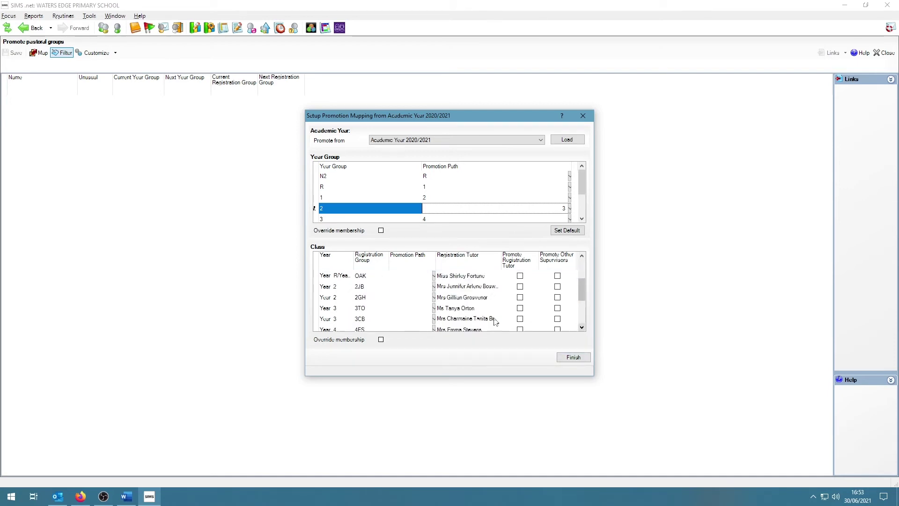
click(395, 288)
click(397, 303)
click(398, 298)
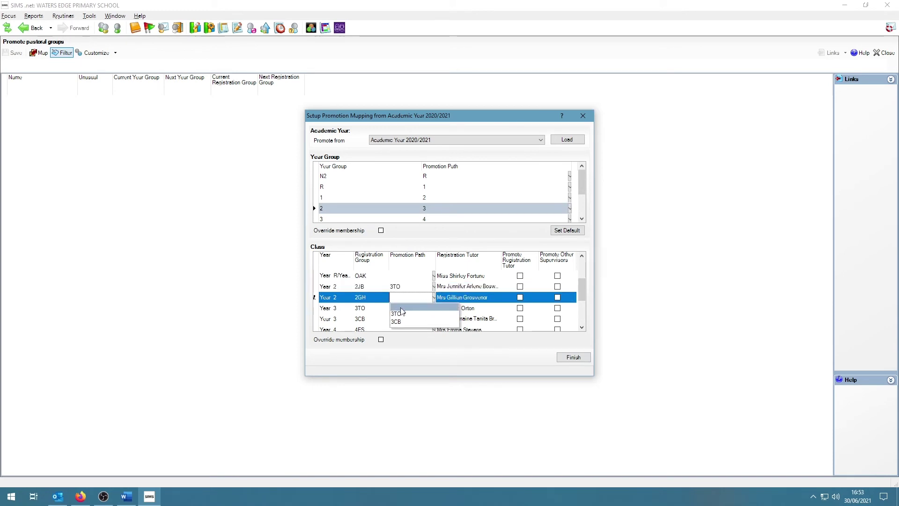
click(402, 321)
click(401, 308)
click(399, 324)
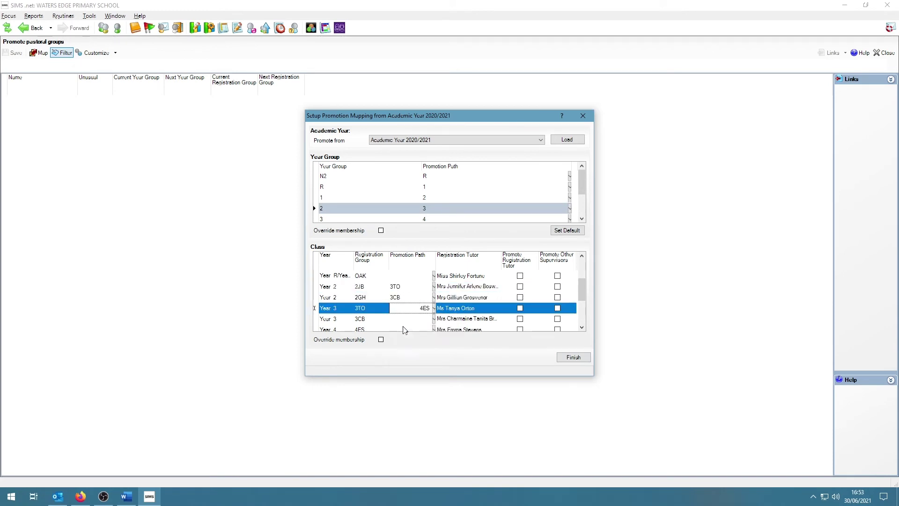
click(401, 319)
click(402, 342)
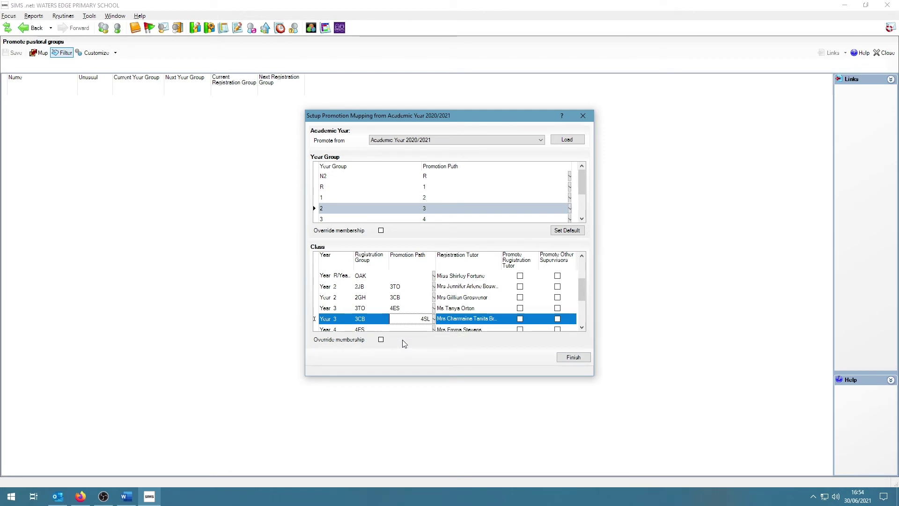
click(407, 288)
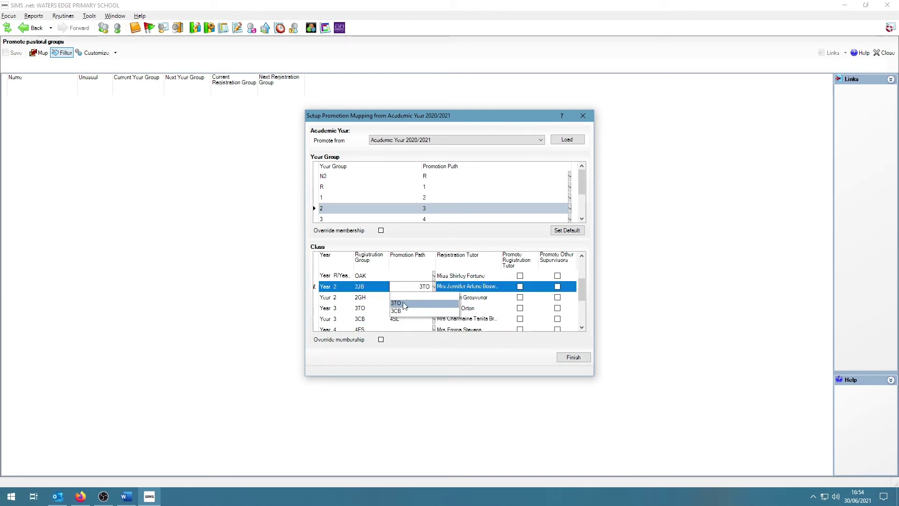
click(397, 298)
click(397, 300)
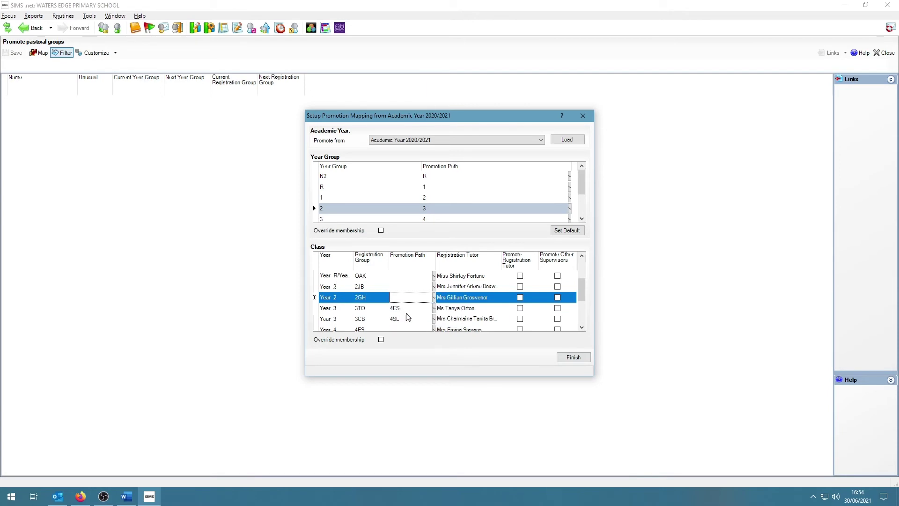
click(406, 313)
click(404, 318)
click(399, 330)
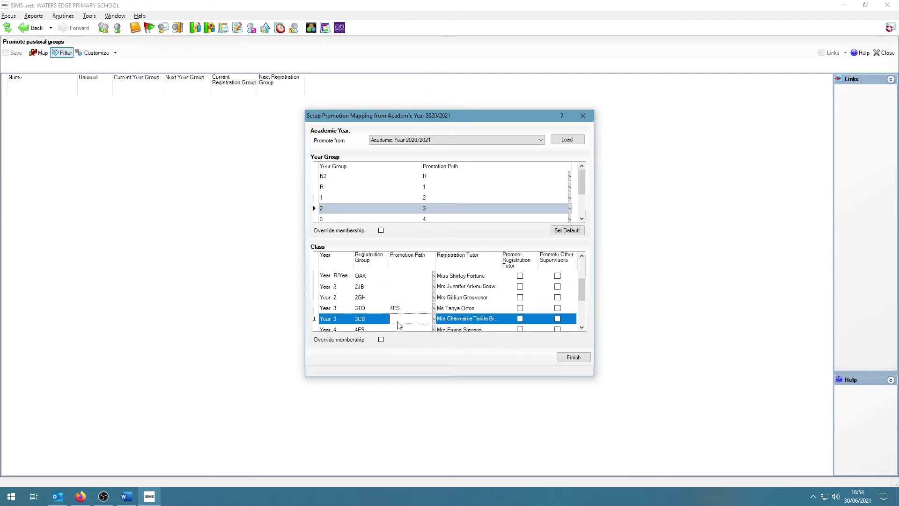
click(400, 310)
click(402, 311)
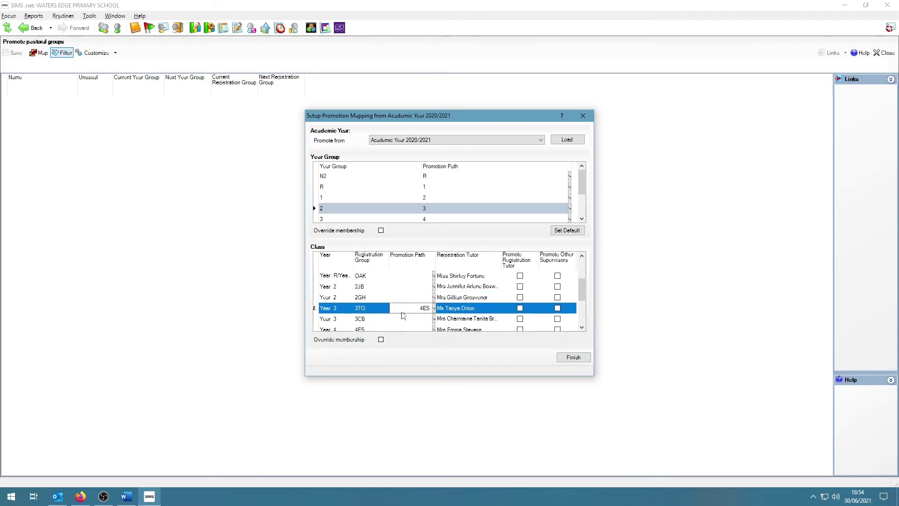
click(402, 312)
click(400, 317)
- Finish the promotion mapping, review Year Group 1's next registration groups, and save the promotions
click(573, 356)
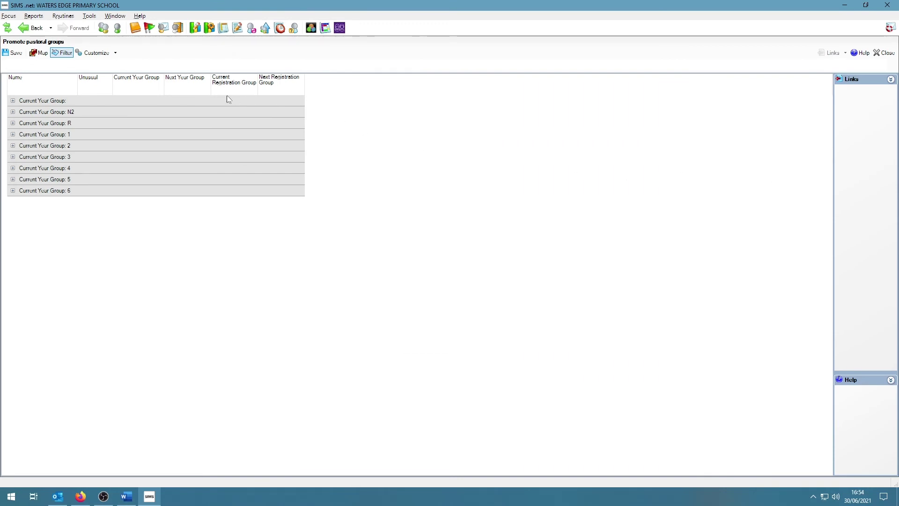
double_click(159, 134)
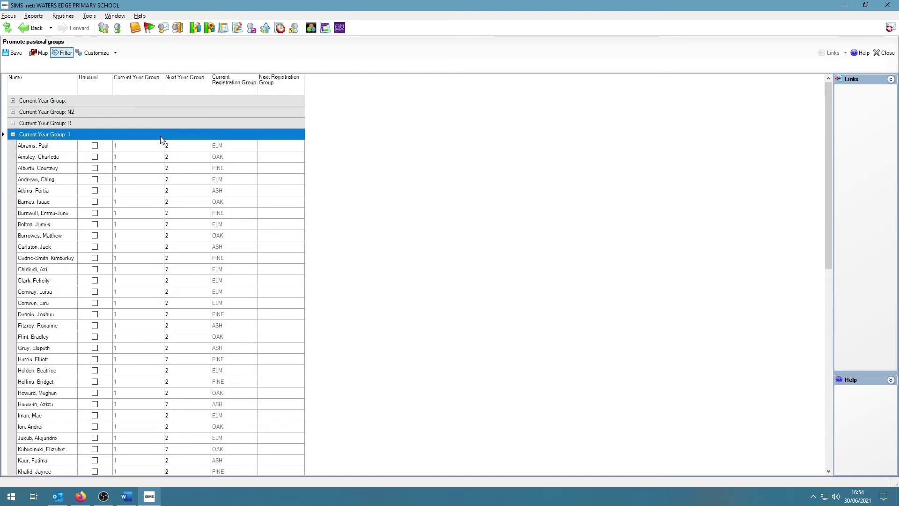
click(289, 149)
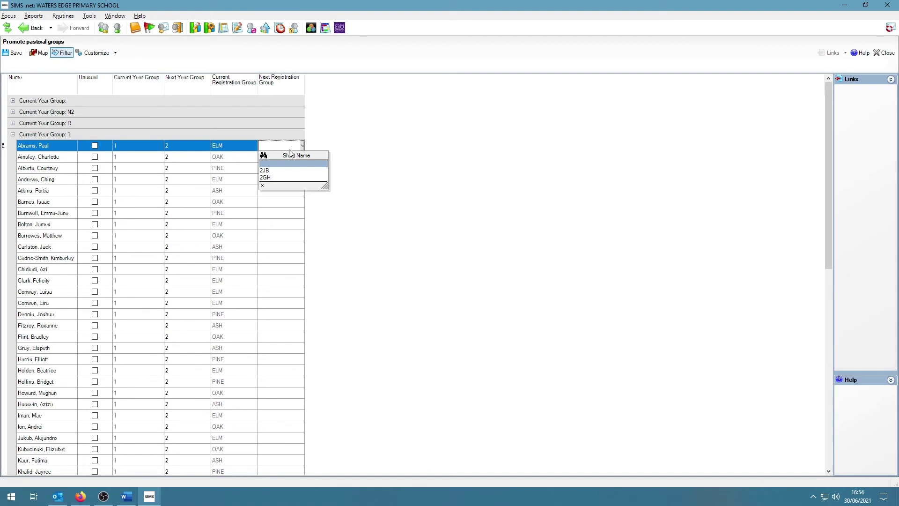
double_click(248, 135)
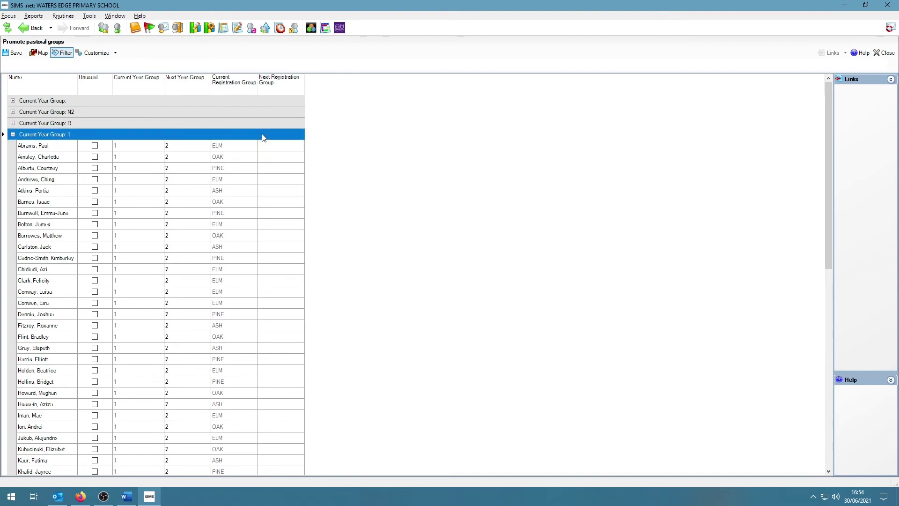
click(7, 53)
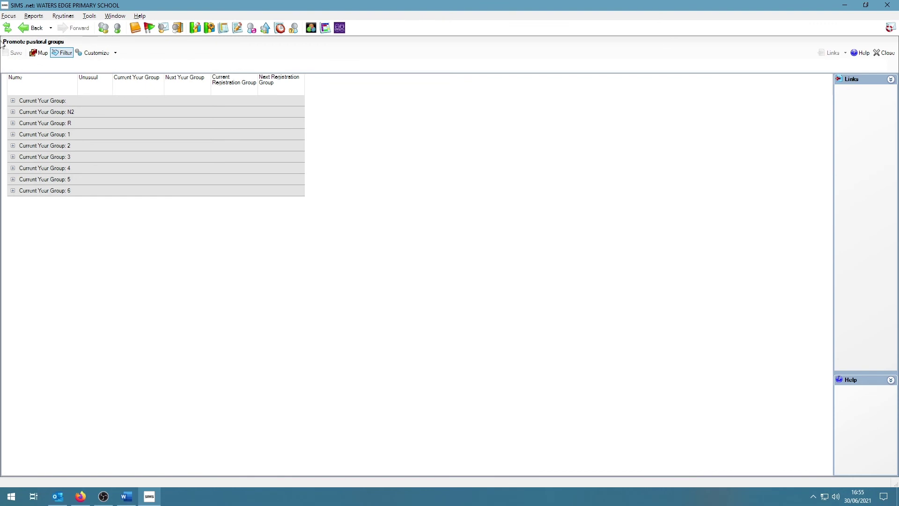
- Reopen the next-year pastoral structure, expand Year 2, and open its Allocate Students/Applicants list
click(9, 15)
mouse_move(56, 35)
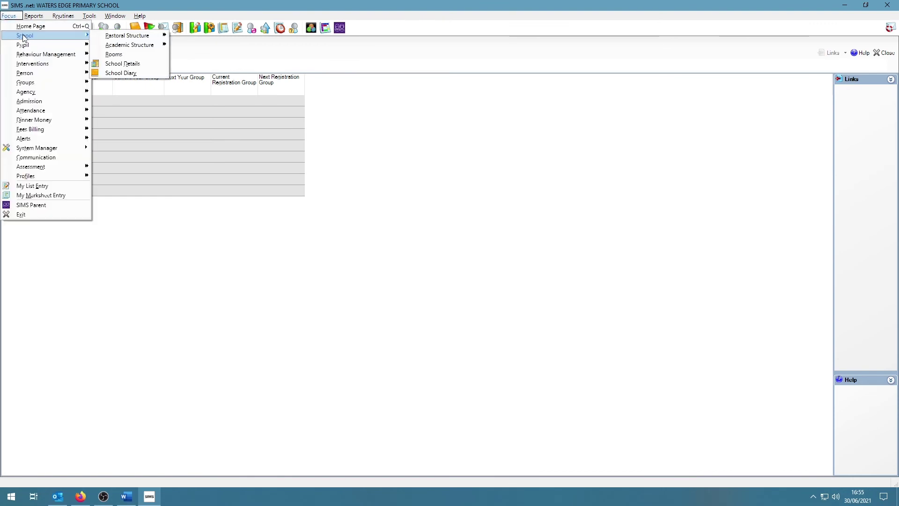
mouse_move(117, 35)
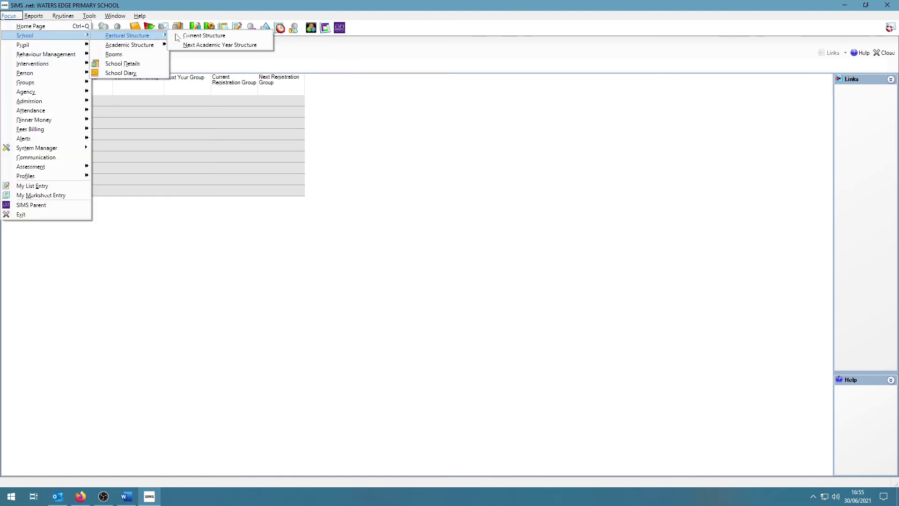
click(235, 45)
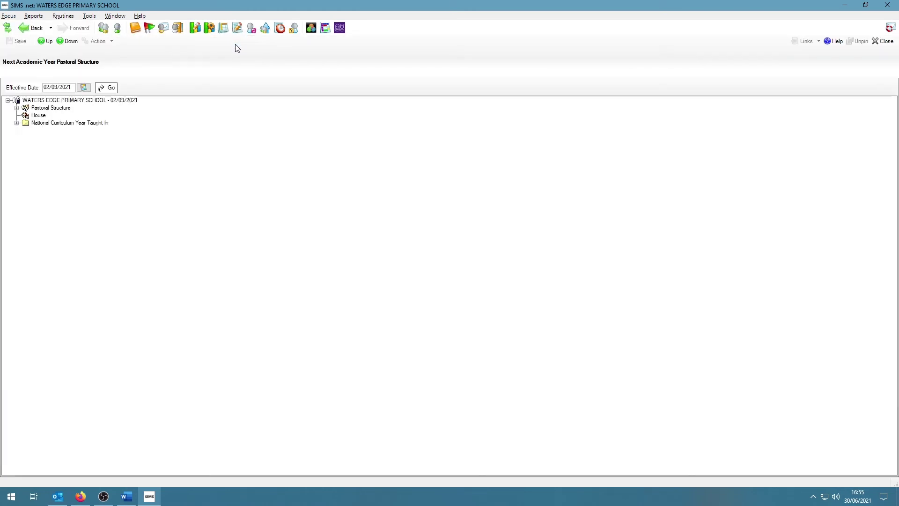
double_click(21, 108)
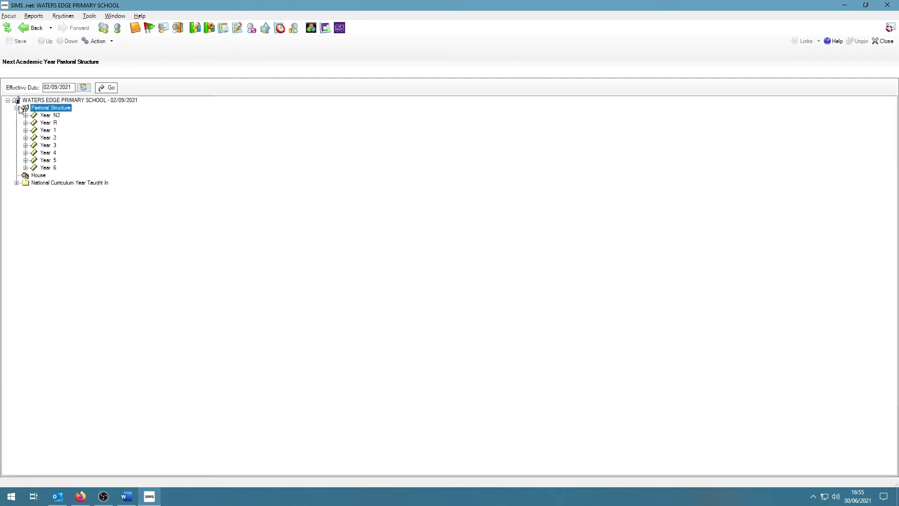
double_click(28, 139)
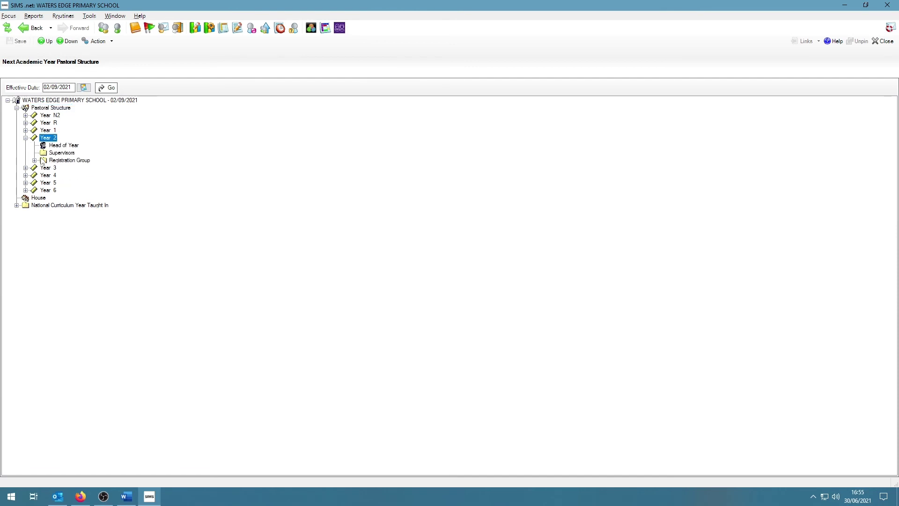
right_click(73, 164)
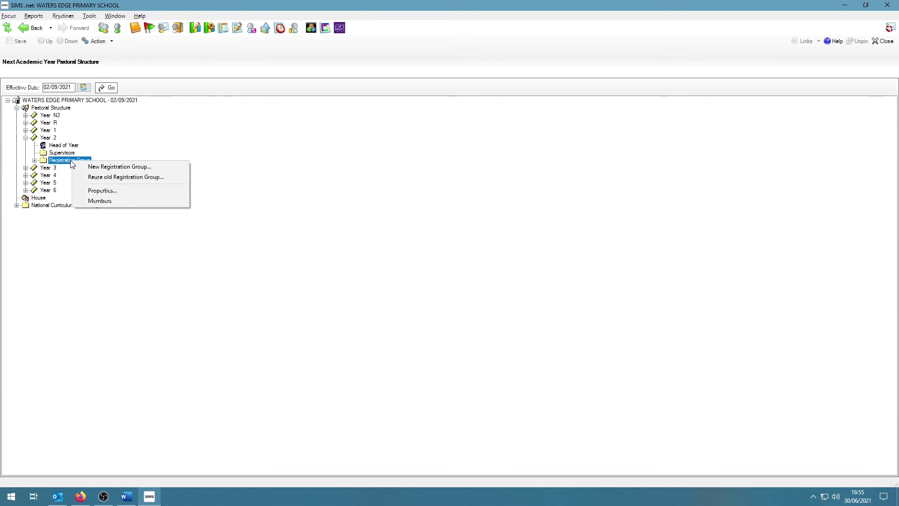
click(114, 203)
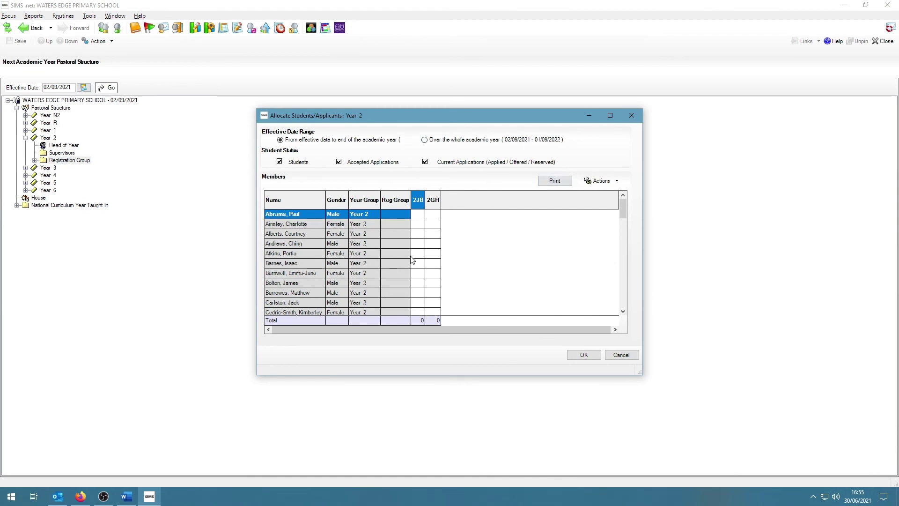
- Alternate the ten Year 2 pupils between 2JB and 2GH, five each, and confirm
click(417, 213)
click(432, 223)
click(418, 233)
click(432, 243)
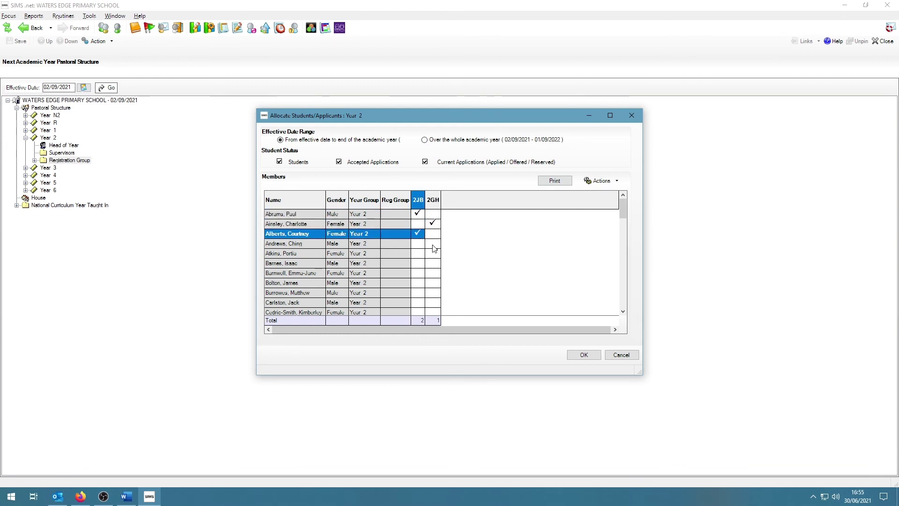
click(417, 253)
click(432, 262)
click(418, 273)
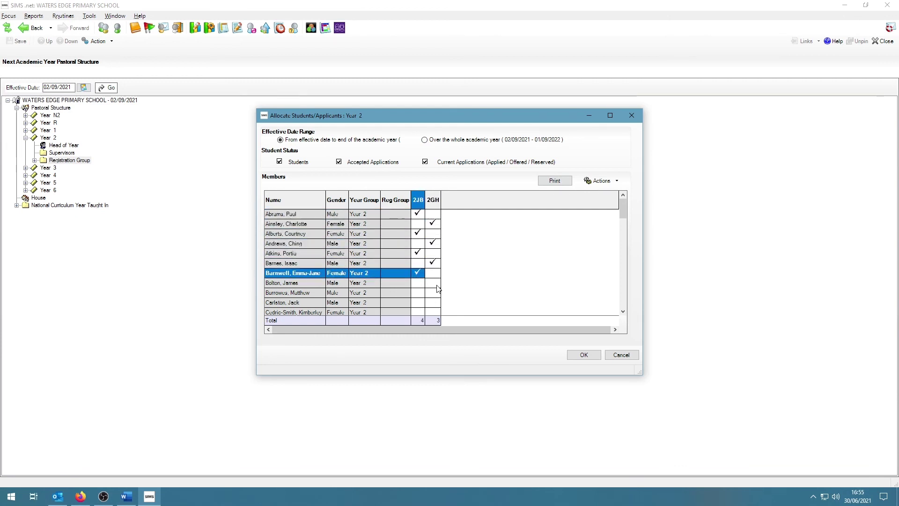
click(432, 282)
click(418, 293)
click(432, 302)
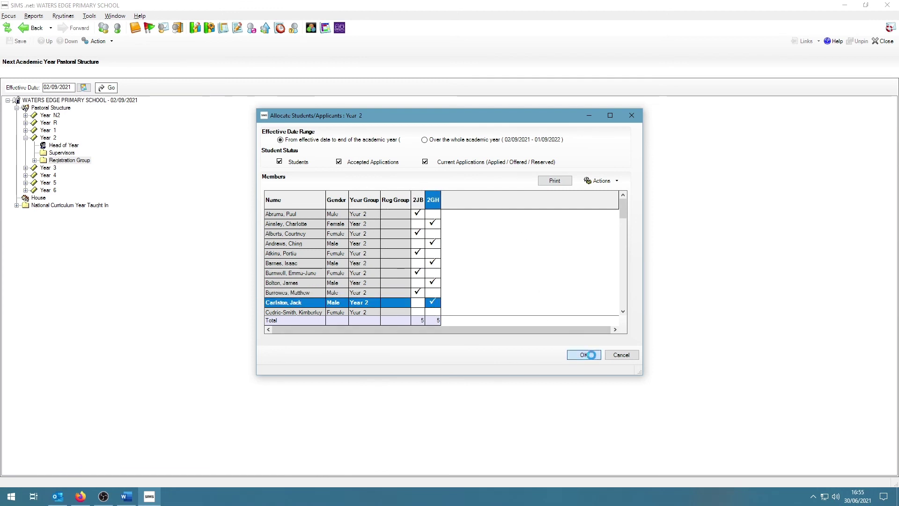
click(591, 354)
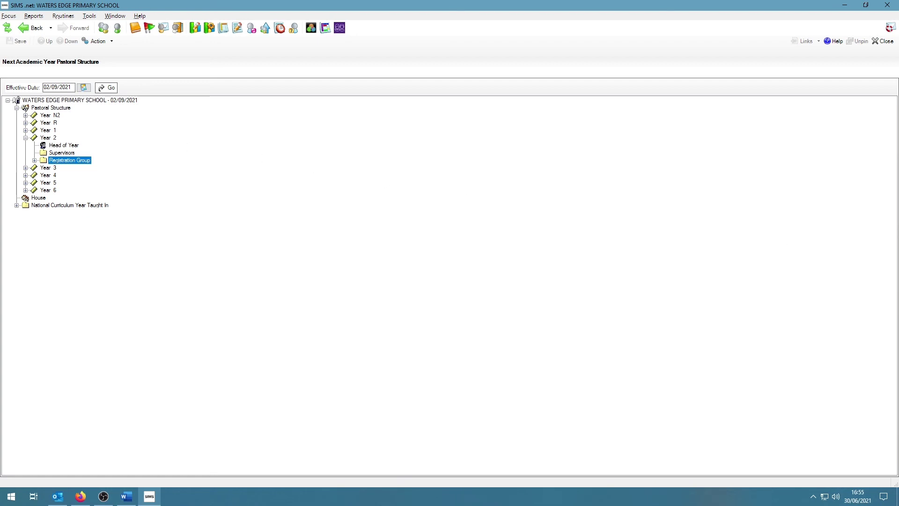
- Reopen the Year 2 allocation list and switch to View Triple for Male/Female/Total rows
right_click(76, 161)
click(112, 201)
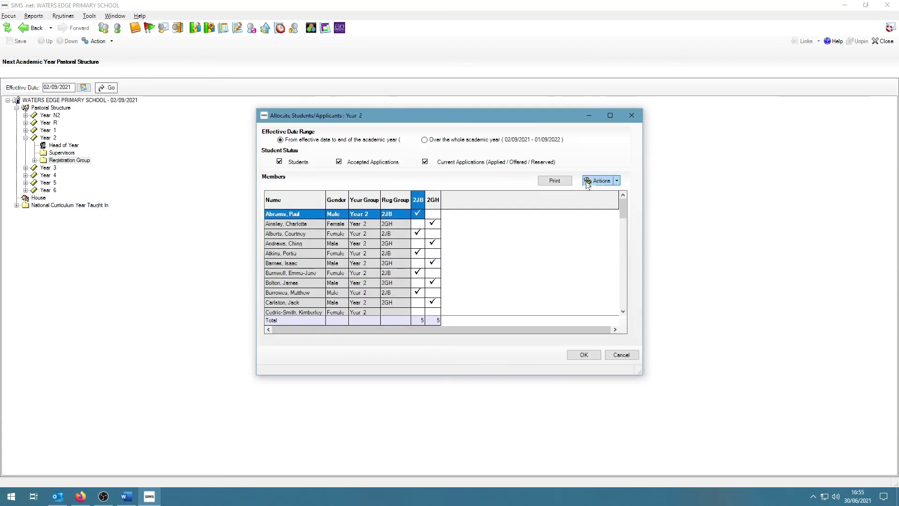
click(617, 181)
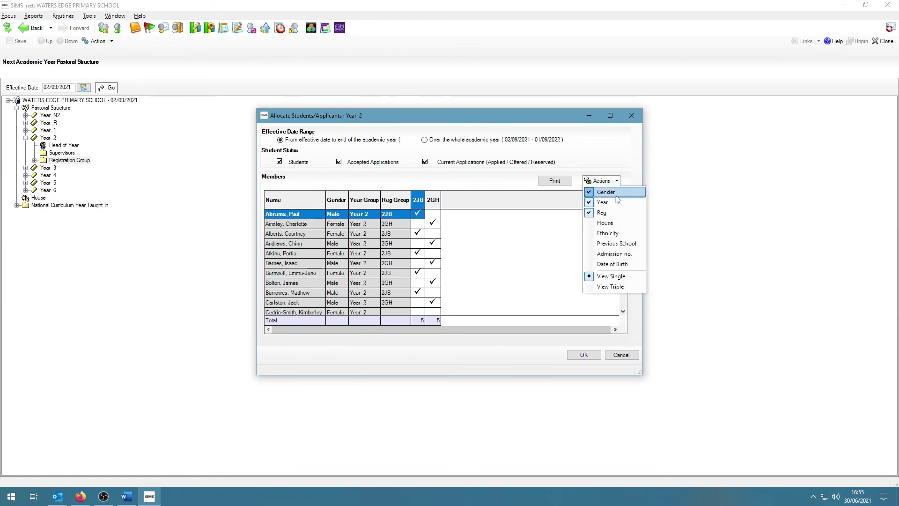
click(617, 287)
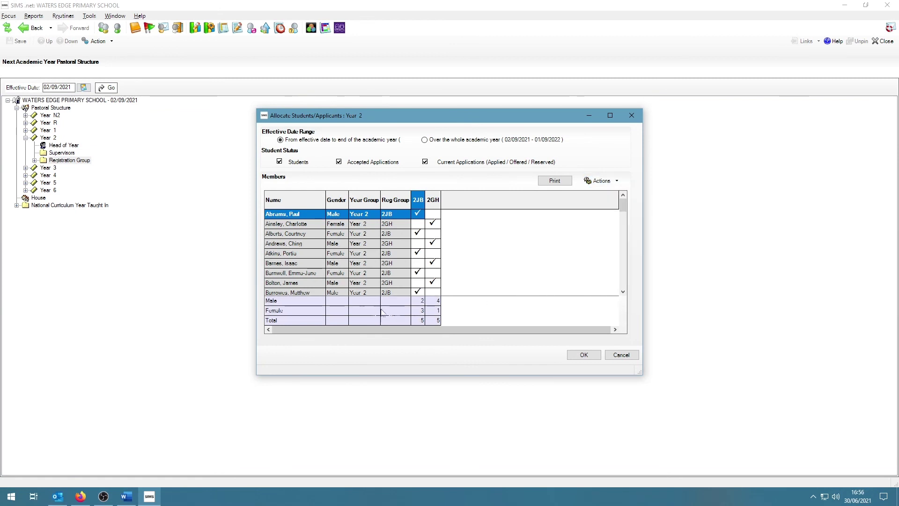